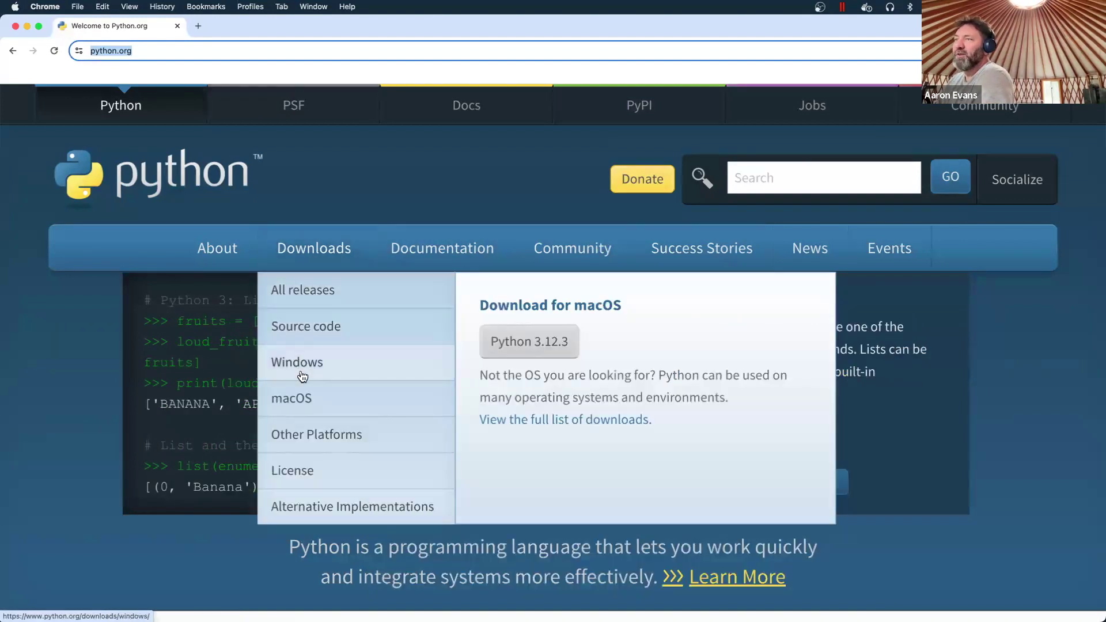
Go to Python Releases for Windows and start the Python 3.12.3 installer download, cancelling the duplicate save.
left_click(302, 372)
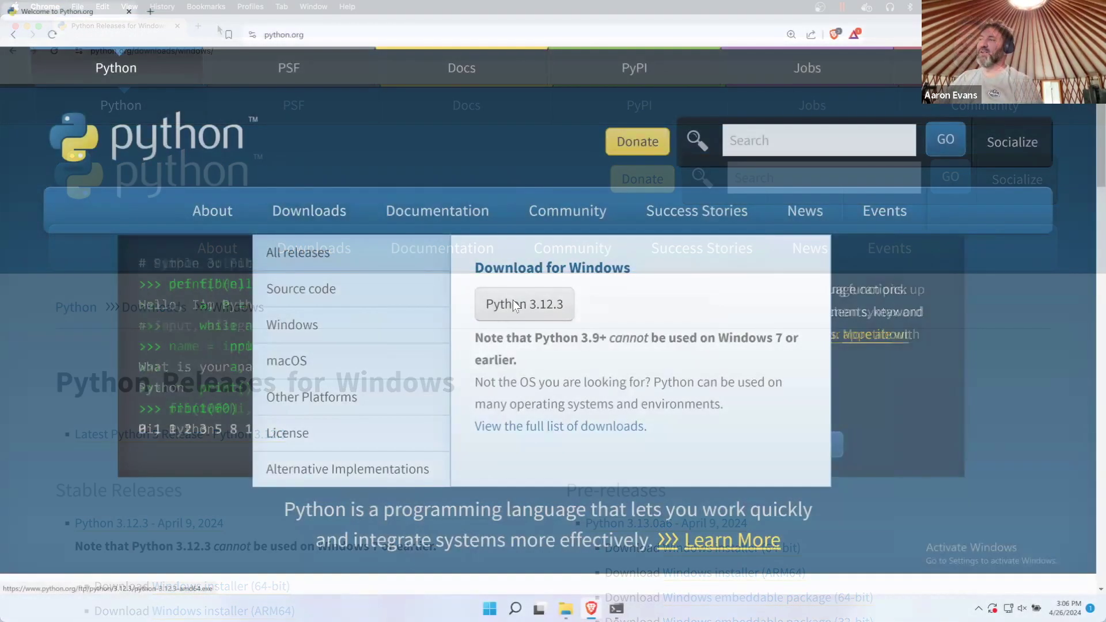
left_click(512, 300)
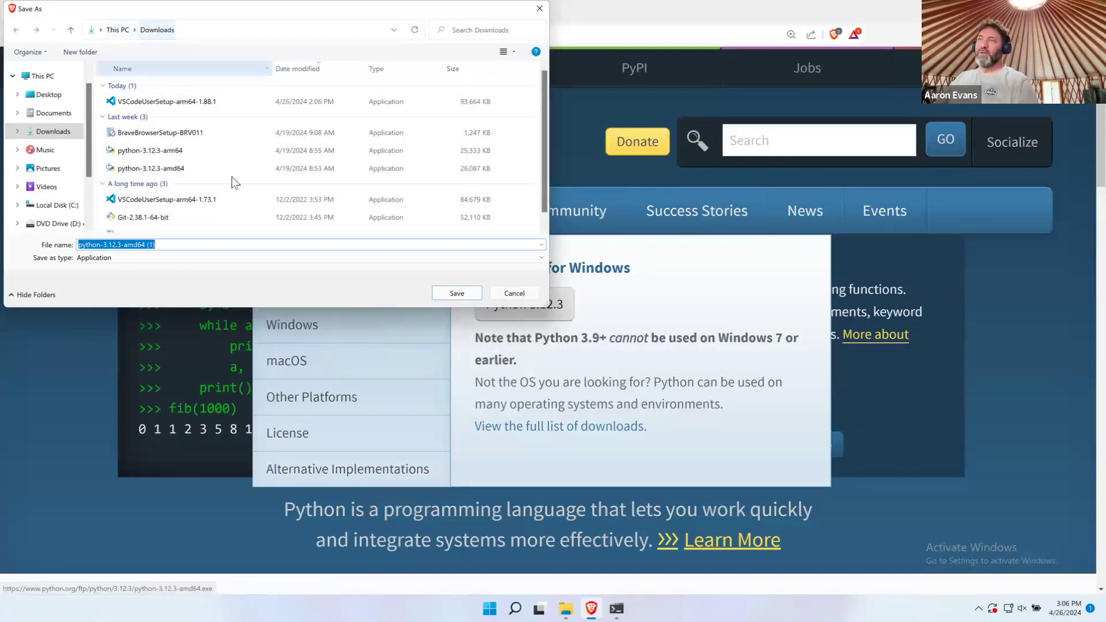
left_click(510, 296)
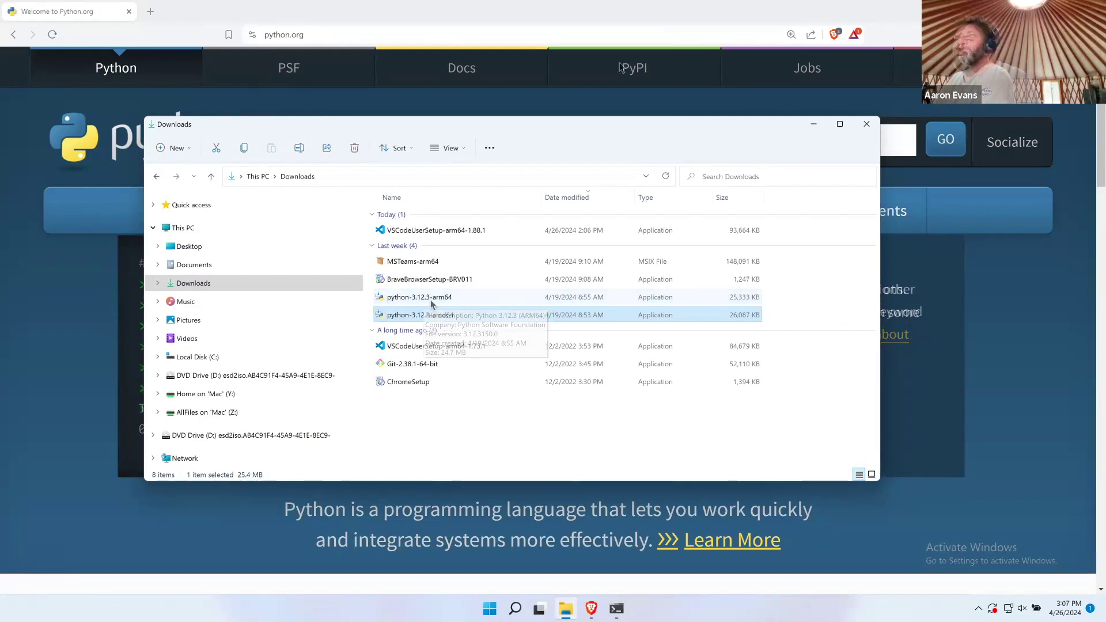
Launch python-3.12.3-arm64 and enable 'Add python.exe to PATH', leaving admin privileges for py.exe off.
double_click(431, 297)
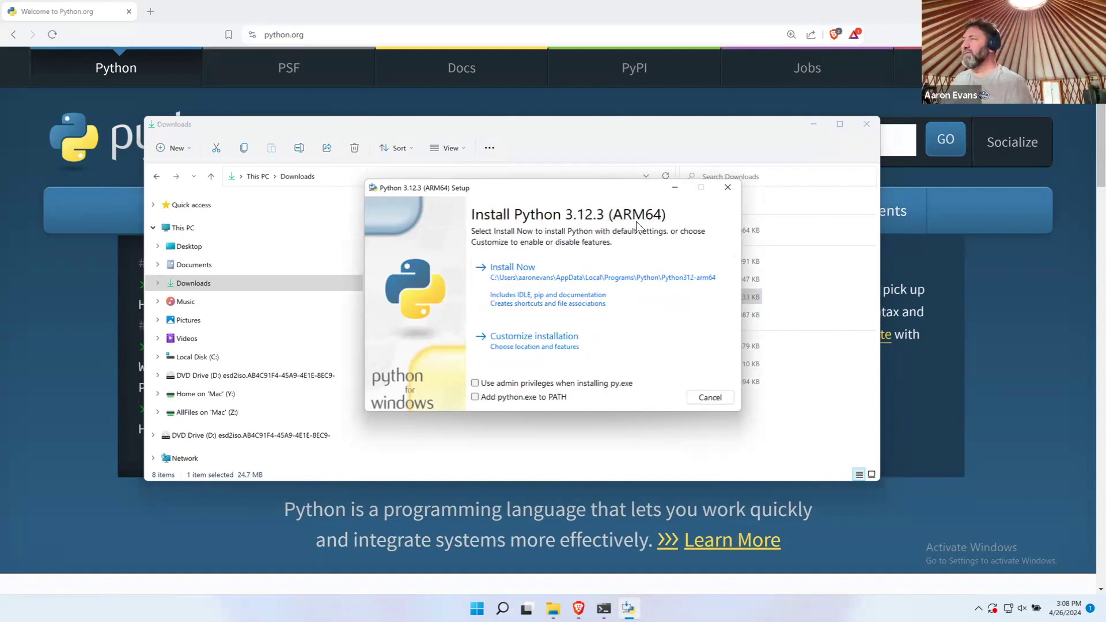
left_click(475, 383)
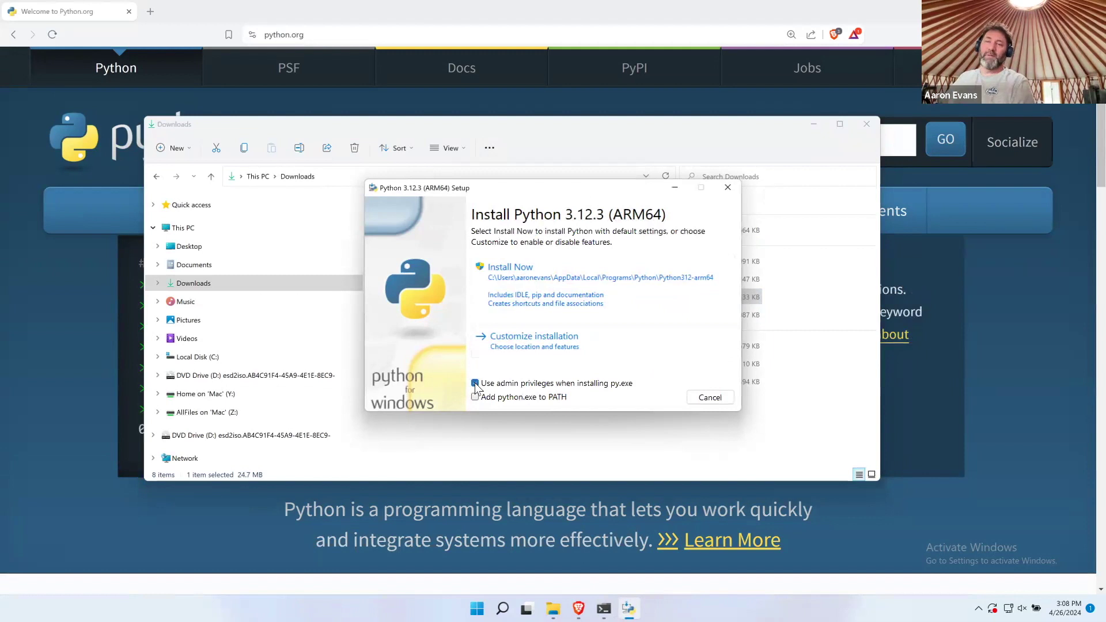
left_click(476, 385)
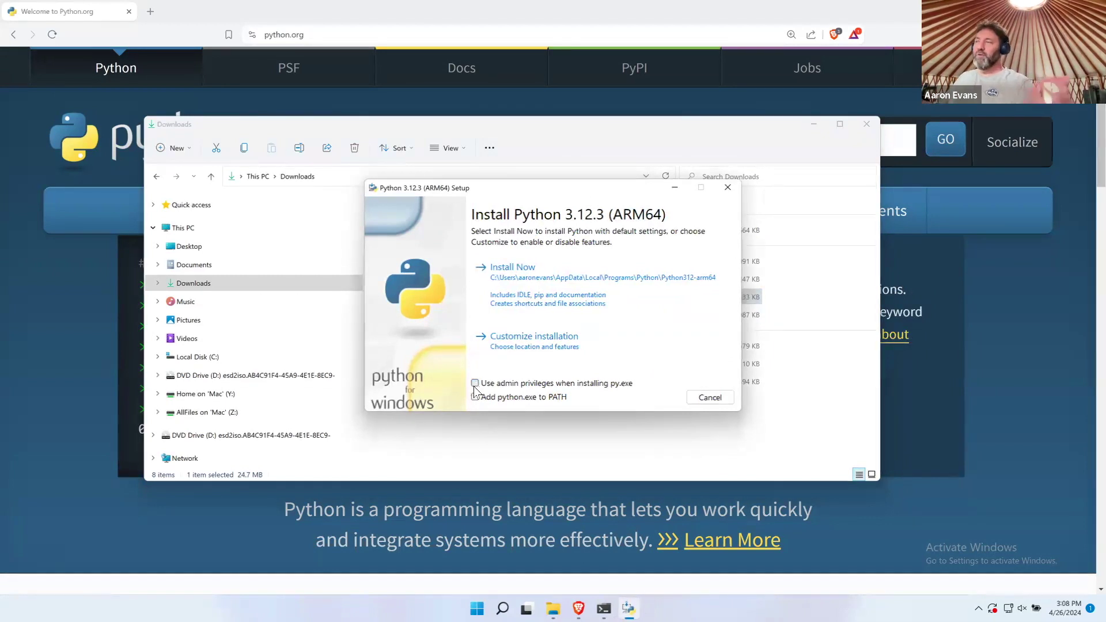
left_click(475, 398)
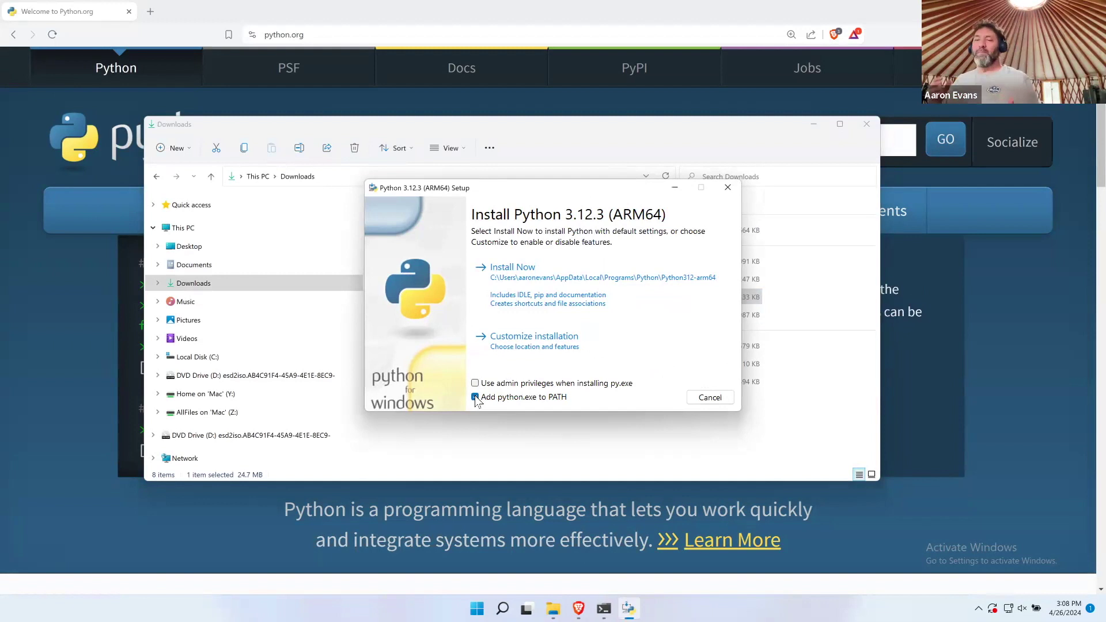
Choose Customize installation, keeping all optional features including tcl/tk, IDLE and the test suite.
left_click(543, 346)
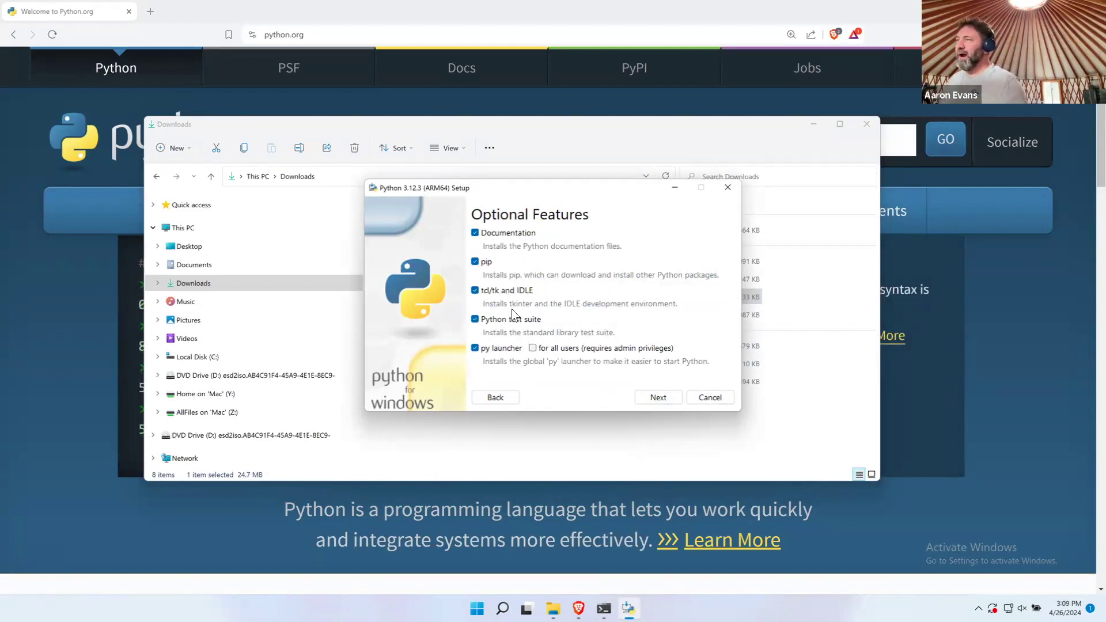
left_click(474, 320)
left_click(475, 291)
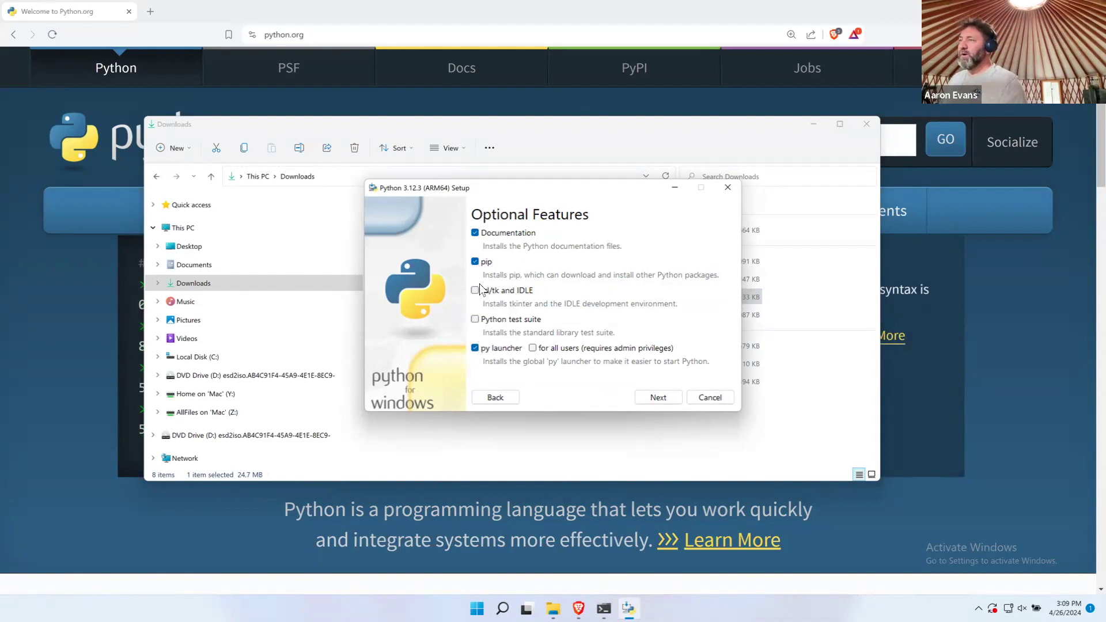
left_click(475, 319)
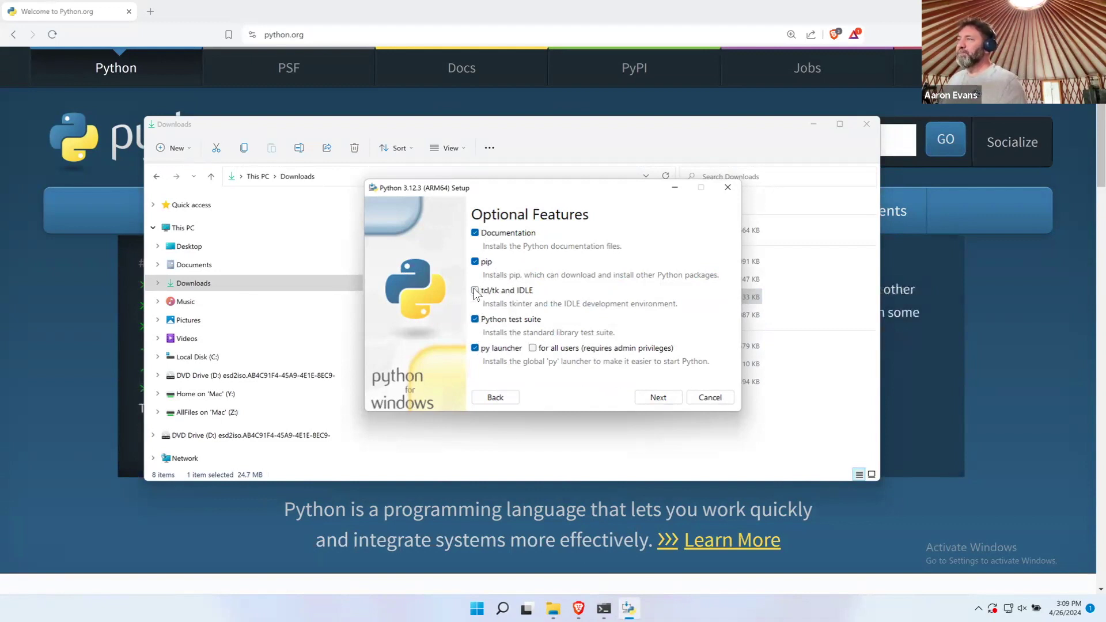
left_click(475, 291)
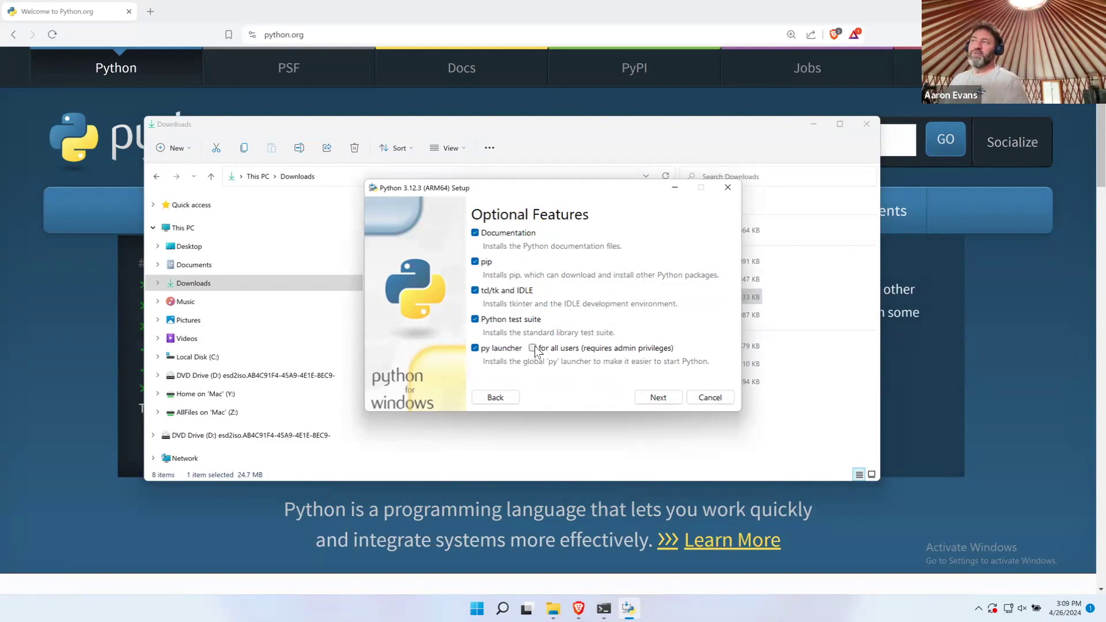
left_click(657, 398)
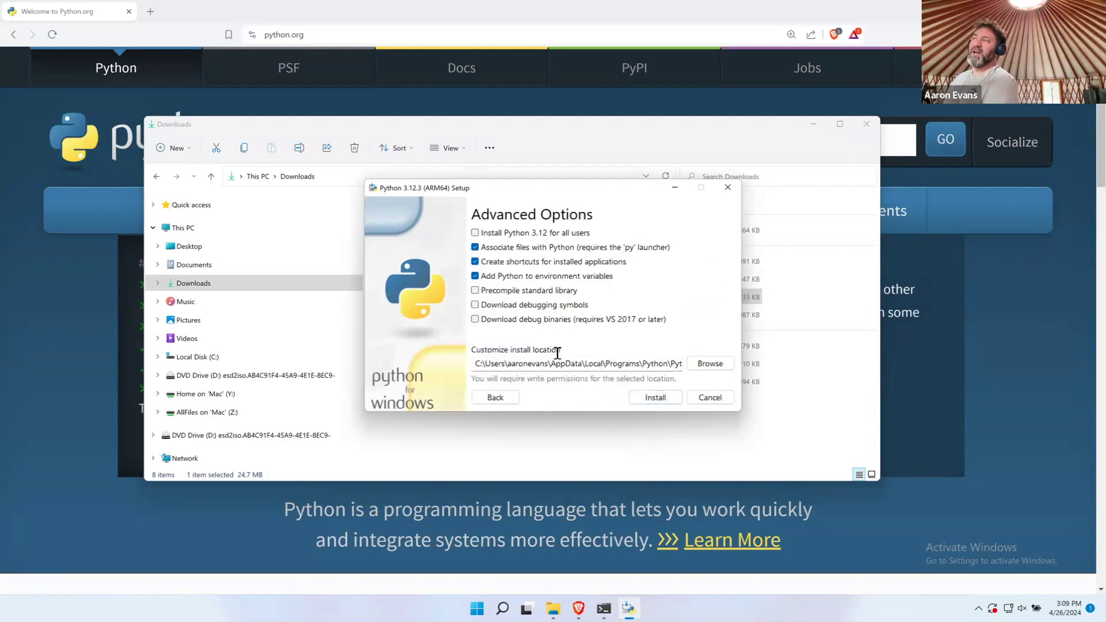
Change the install location to C:\Python and start the installation.
left_click_drag(480, 366, 612, 370)
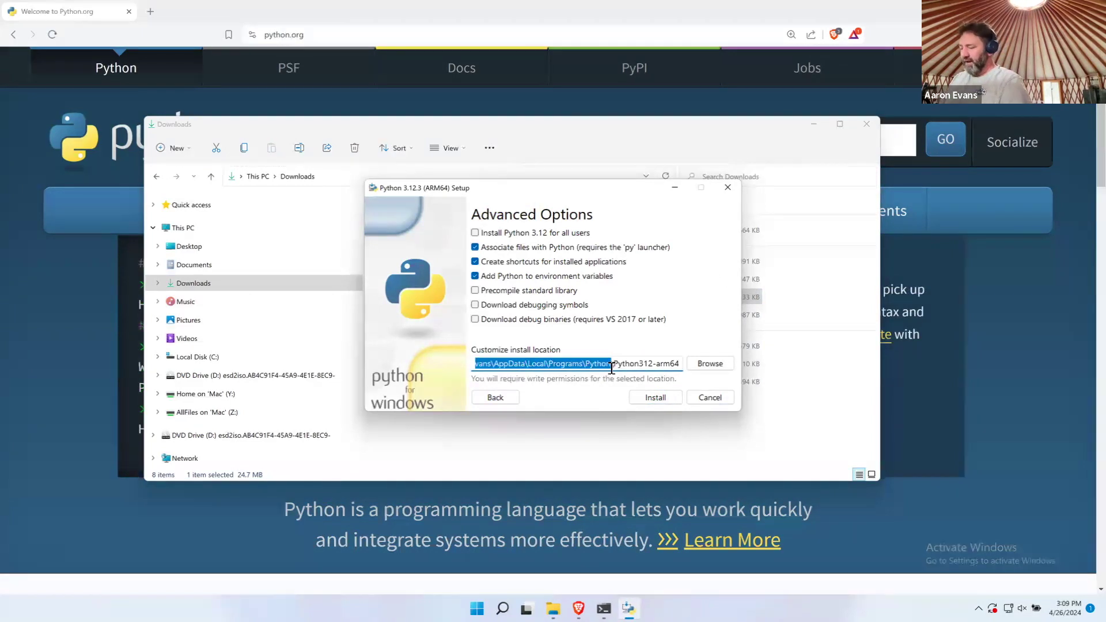
type("C:\\Python")
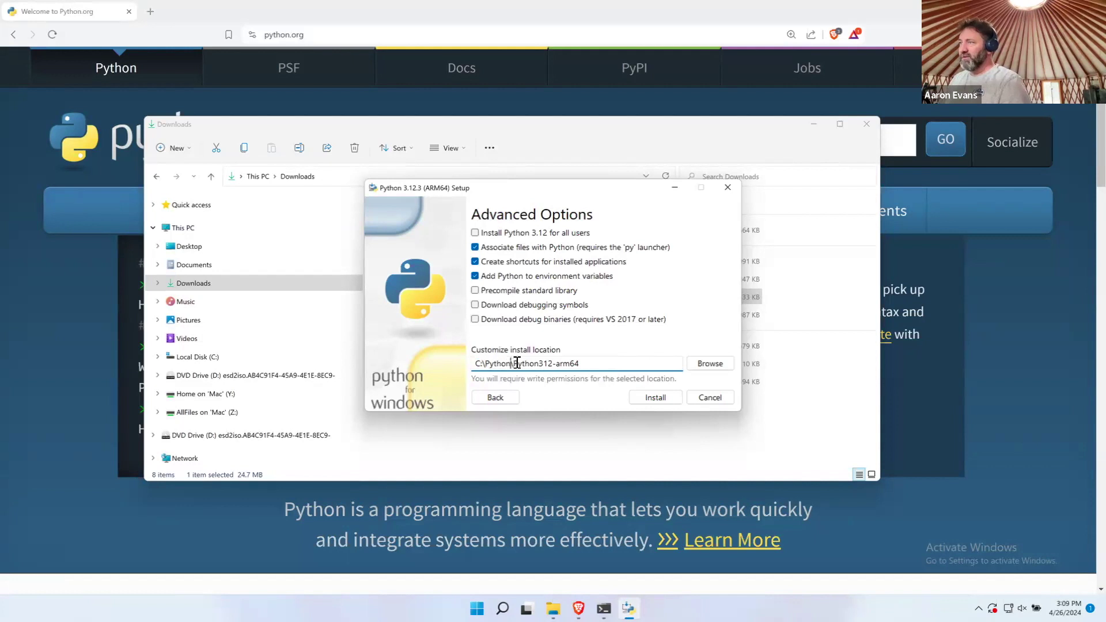
left_click(646, 366, "shift")
key("Delete")
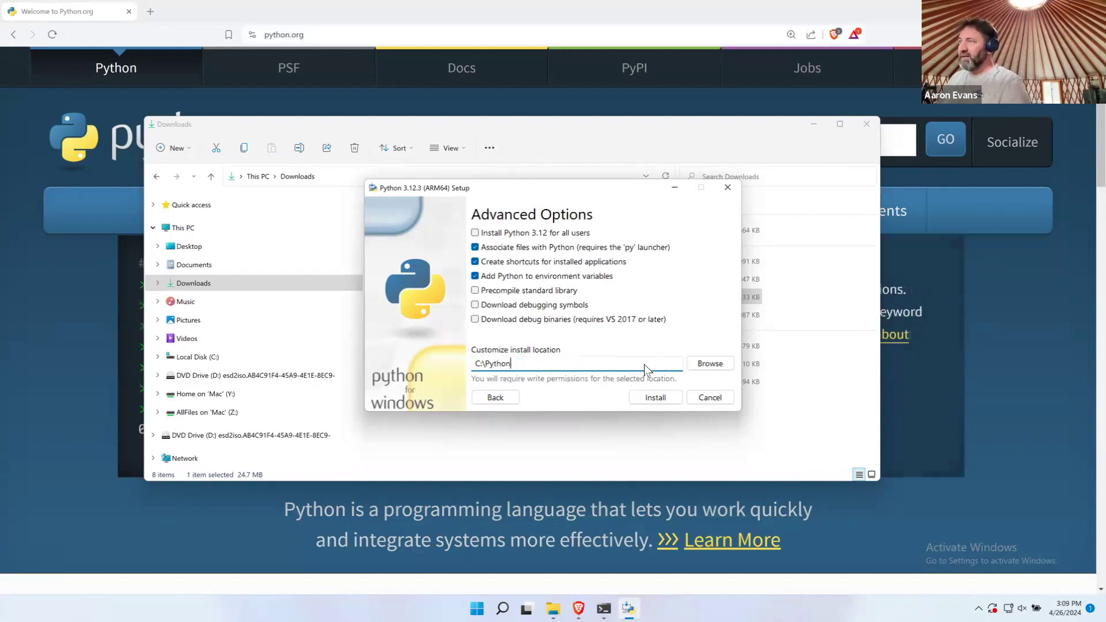
left_click(666, 394)
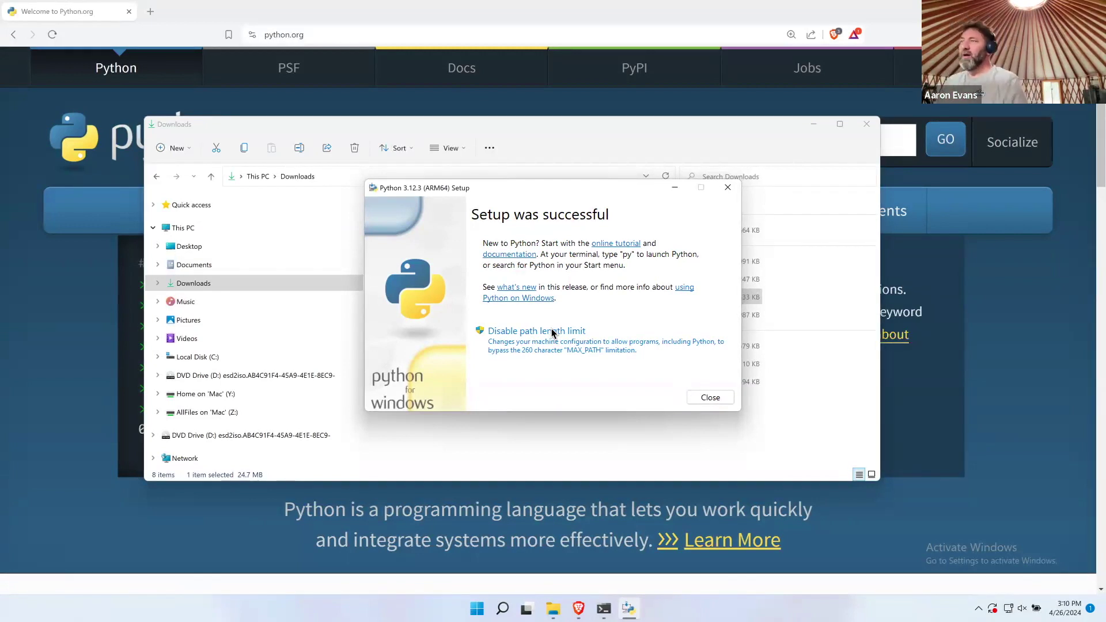
Disable the 260-character path length limit, approving the UAC prompt, and close the finished installer.
left_click(552, 332)
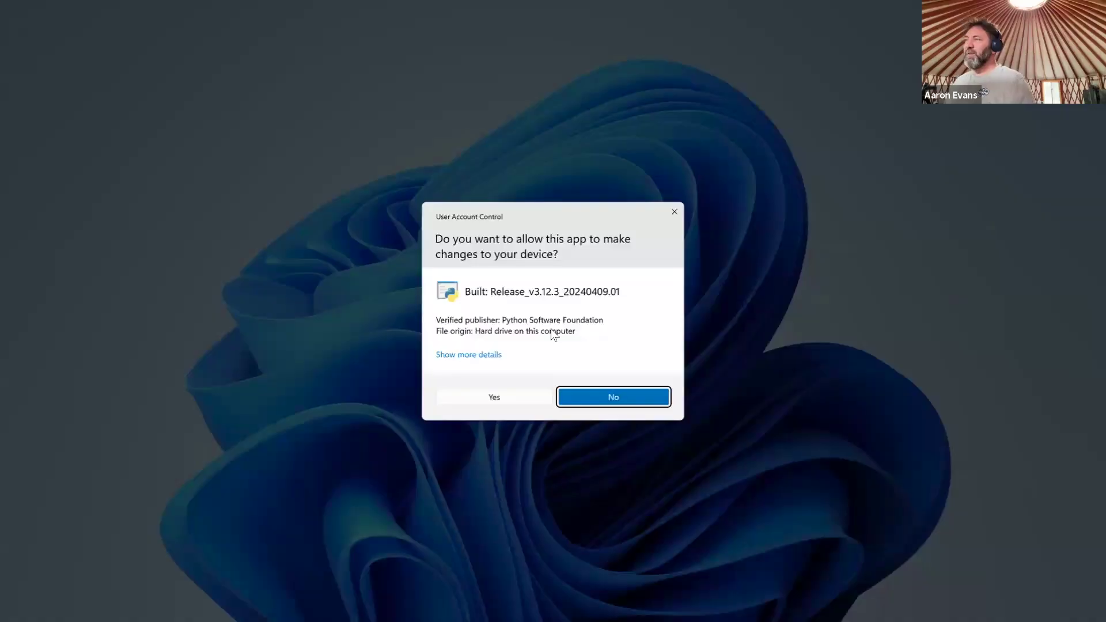
left_click(513, 397)
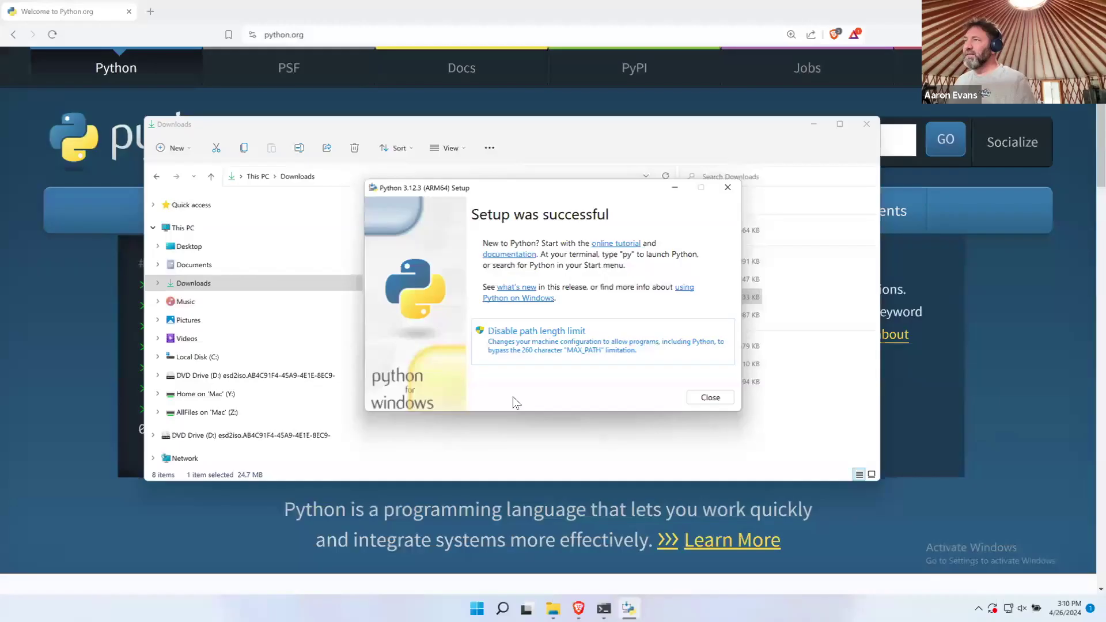
left_click(718, 401)
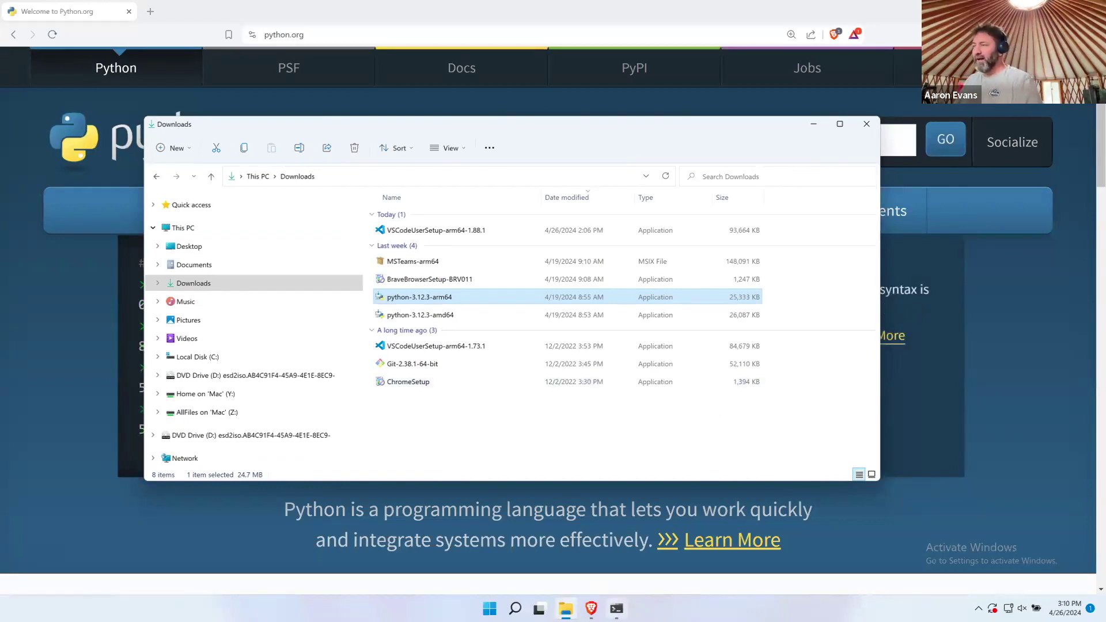
Run 'where python' in the Command Prompt terminal.
left_click(617, 608)
type("whe")
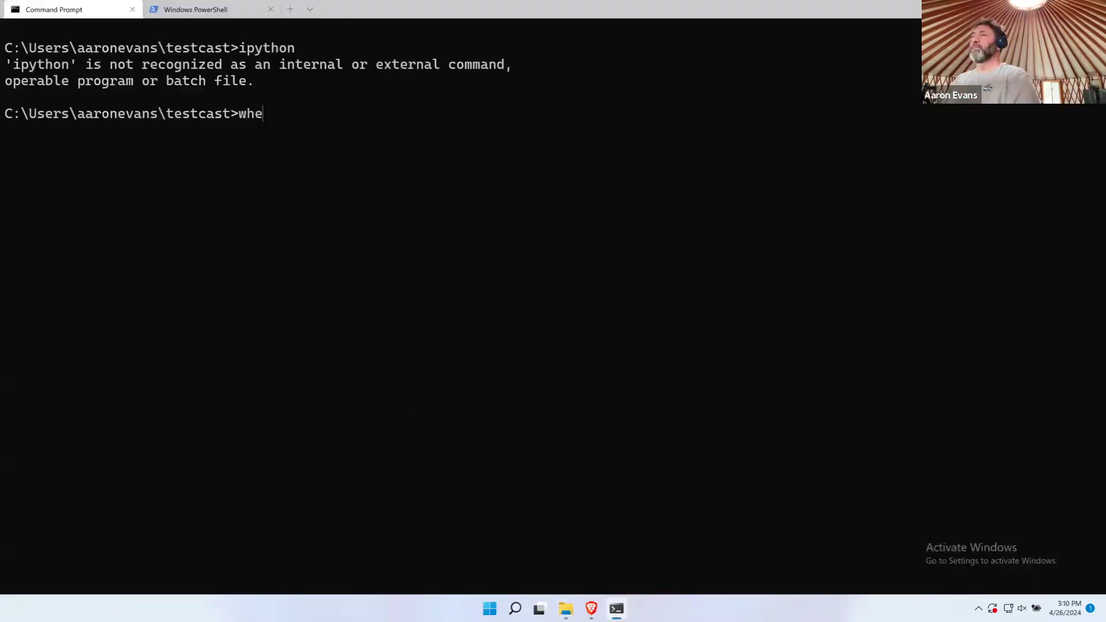
type("re python")
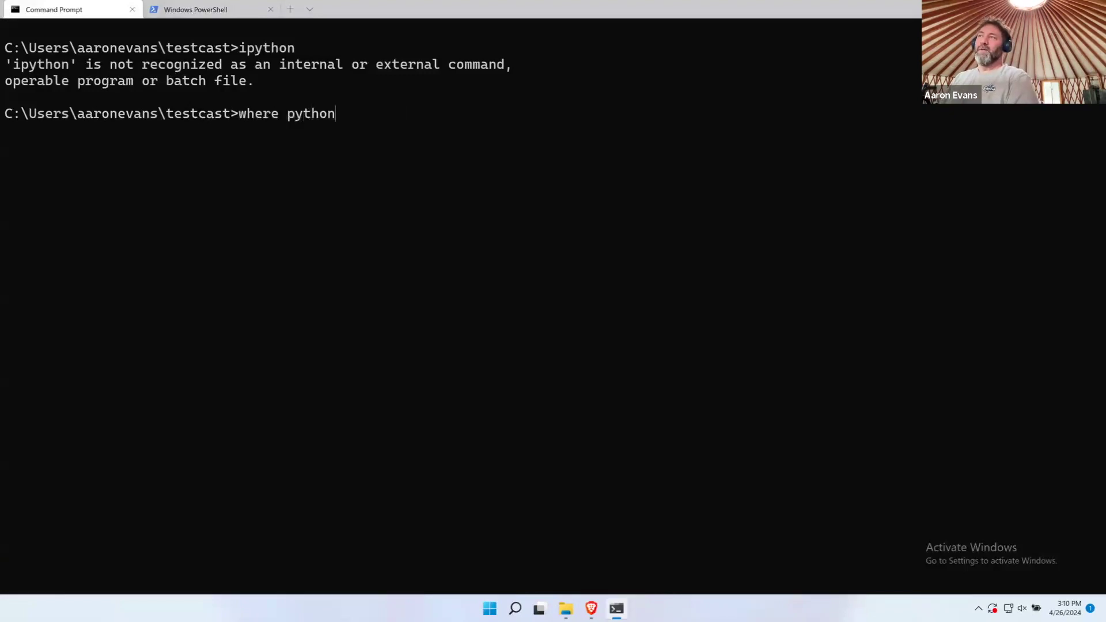
key("Return")
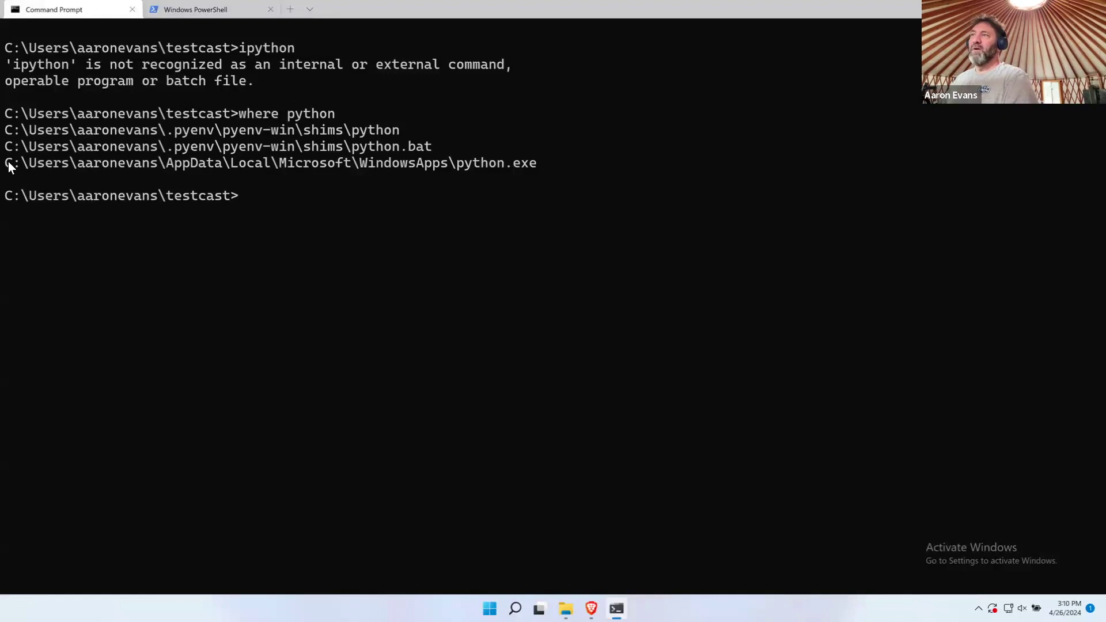
Select and copy the WindowsApps python.exe path, then mark the first pyenv shims path.
left_click_drag(7, 166, 535, 164)
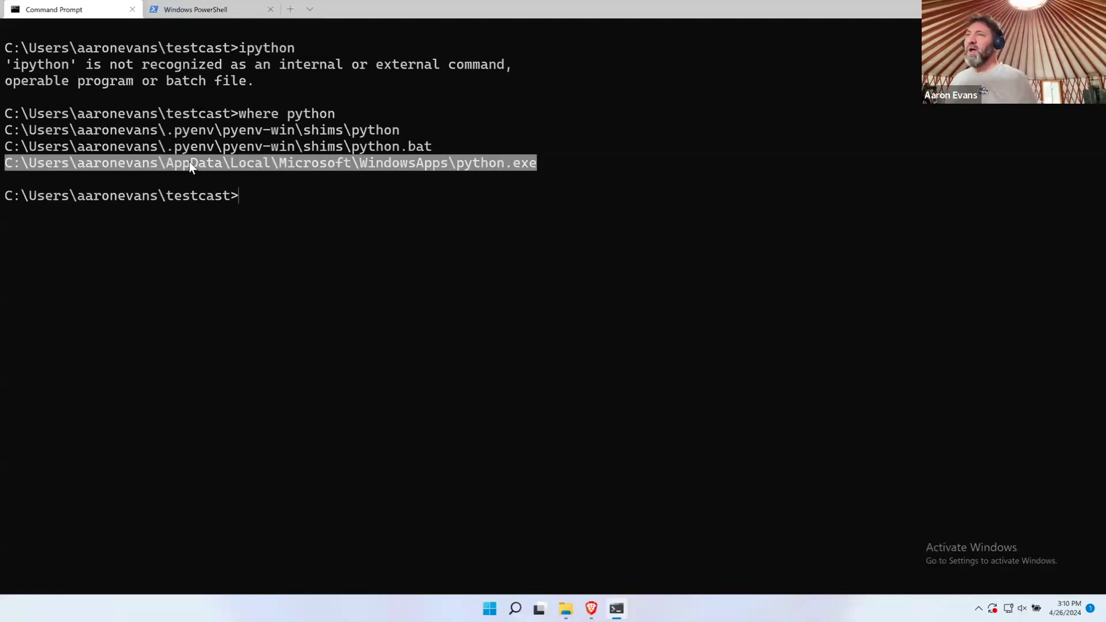
left_click(114, 162)
left_click_drag(5, 164, 532, 164)
right_click(532, 164)
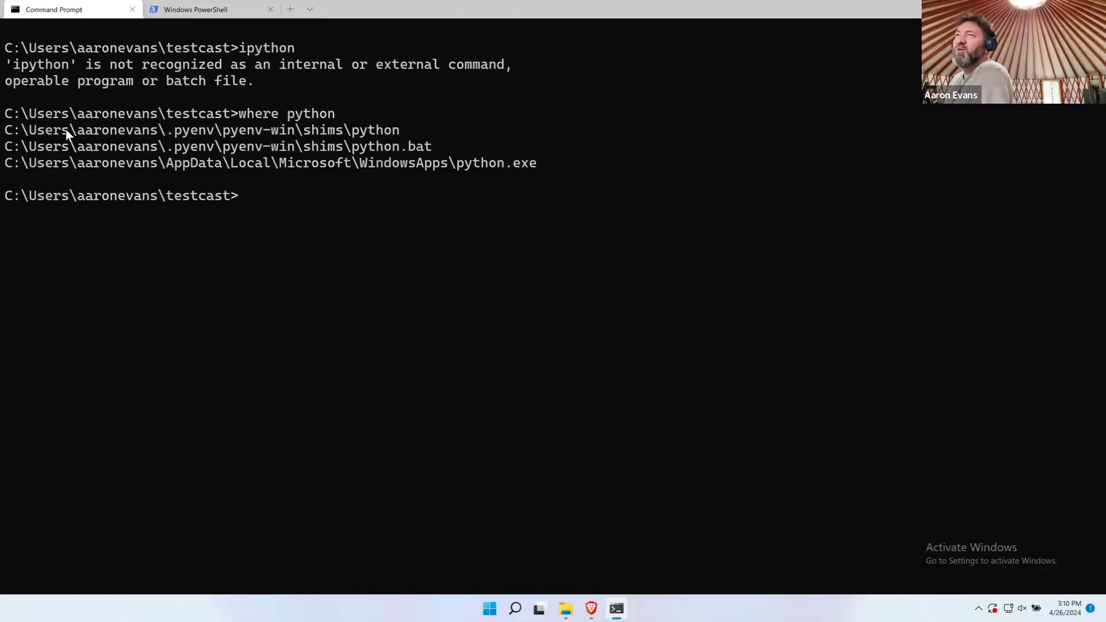
left_click_drag(8, 132, 399, 131)
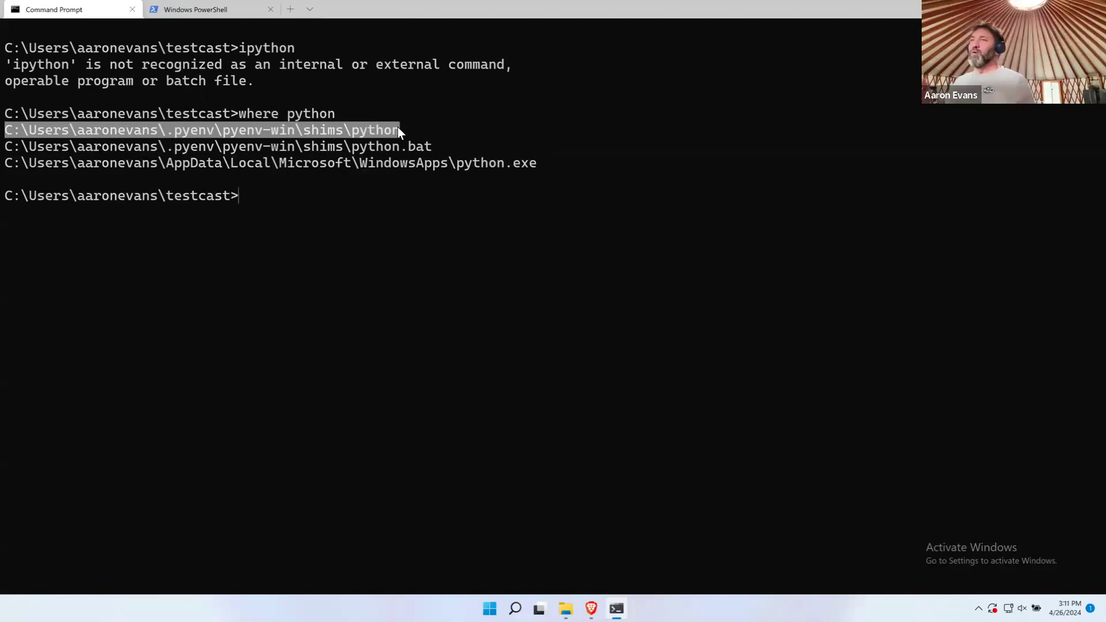
key("super+Tab")
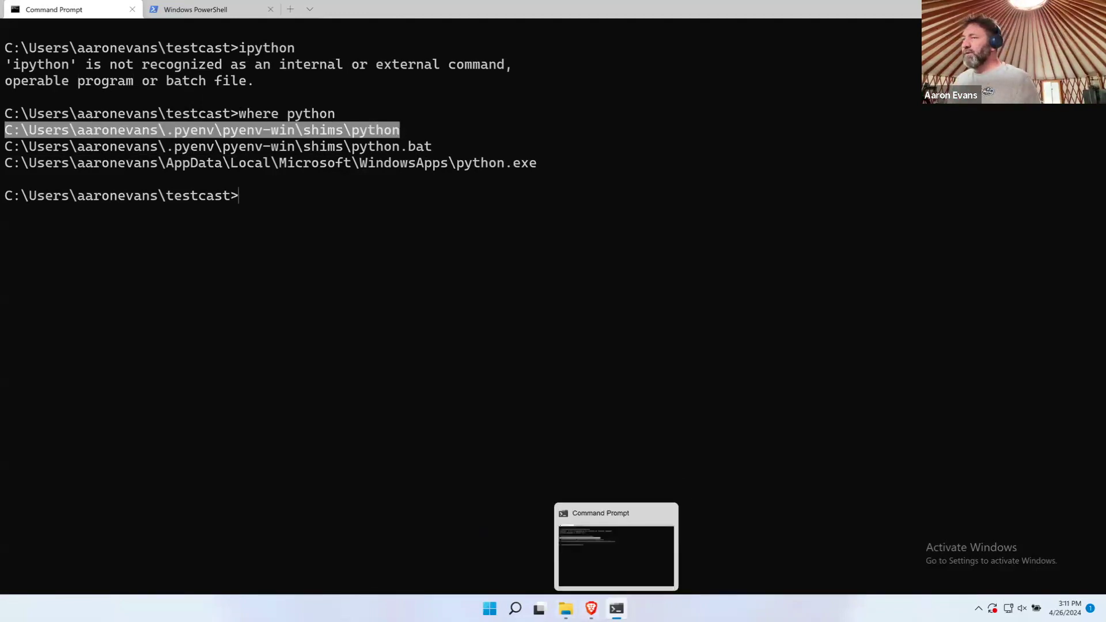
Change into C:\Python and list its contents with dir.
left_click(379, 339)
type("c")
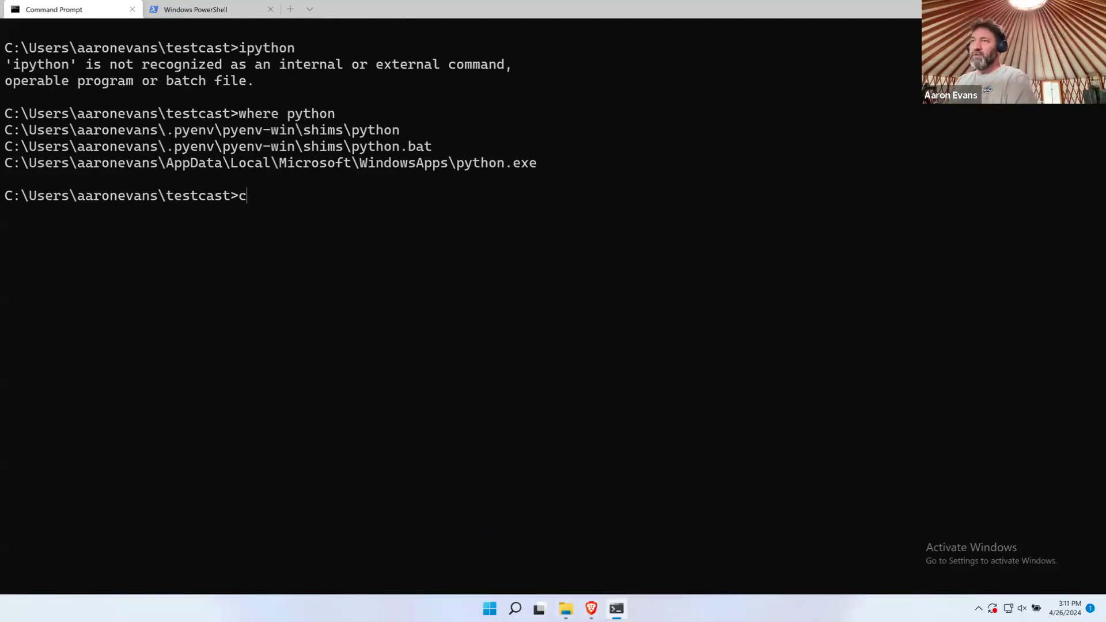
type("d")
key("BackSpace")
type("d C")
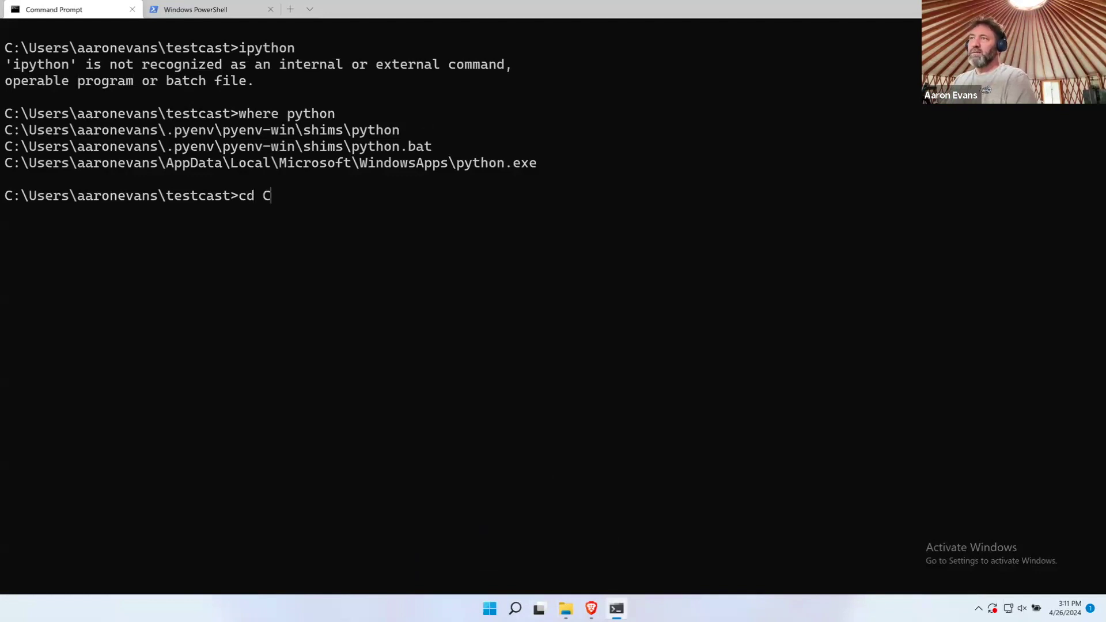
type(":\\Python")
key("Return")
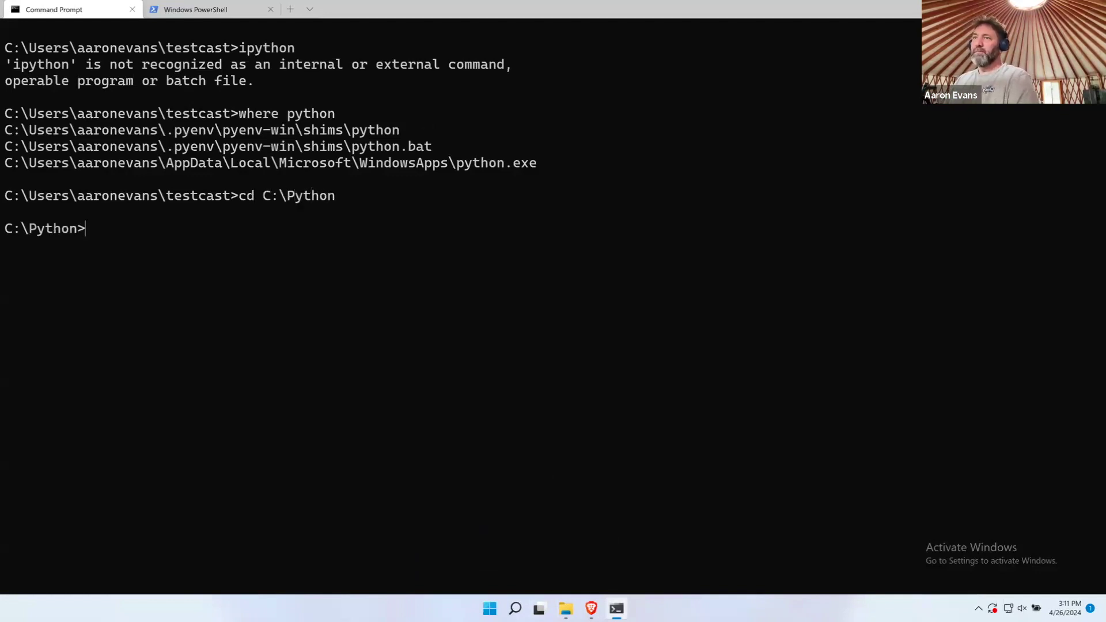
type("dir")
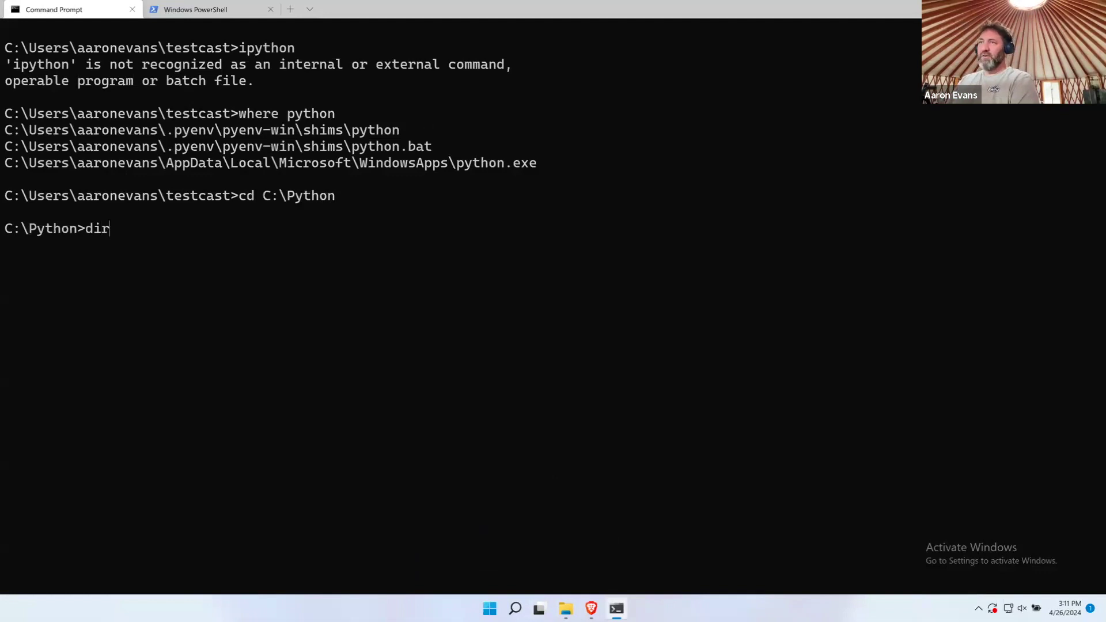
key("Return")
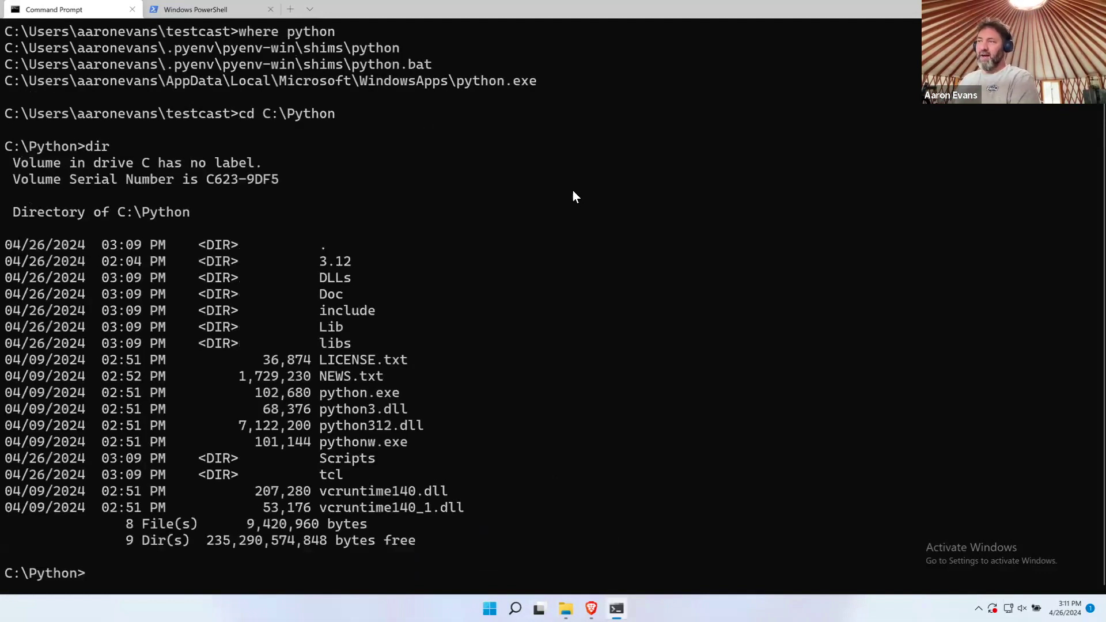
Locate python.exe in the listing and run 'python.exe -V' to confirm Python 3.12.3.
left_click_drag(320, 393, 415, 393)
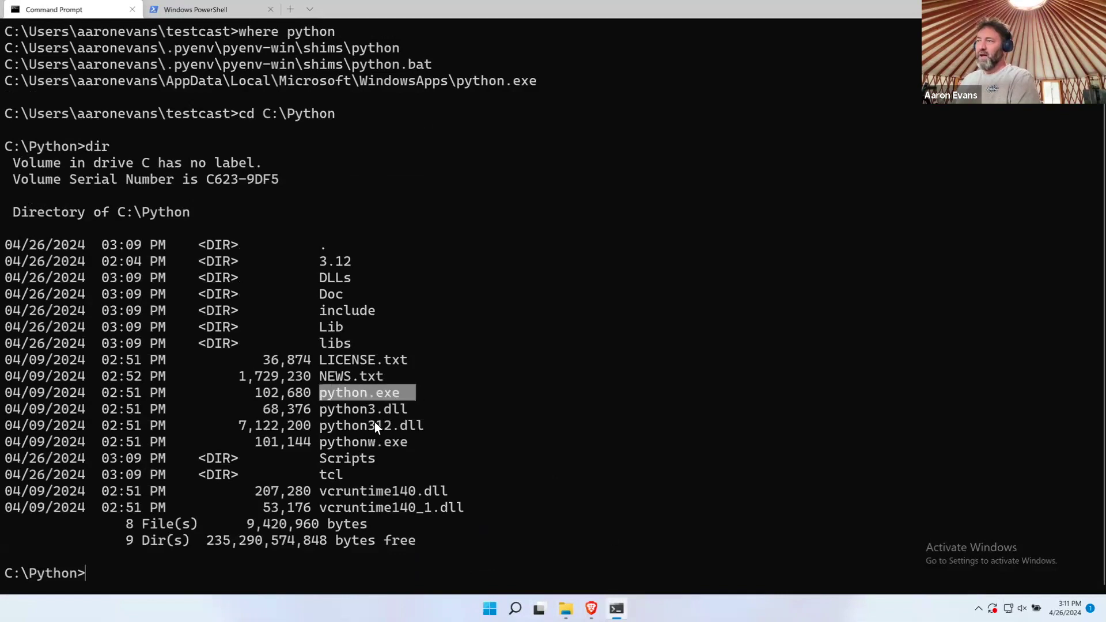
left_click_drag(320, 442, 367, 442)
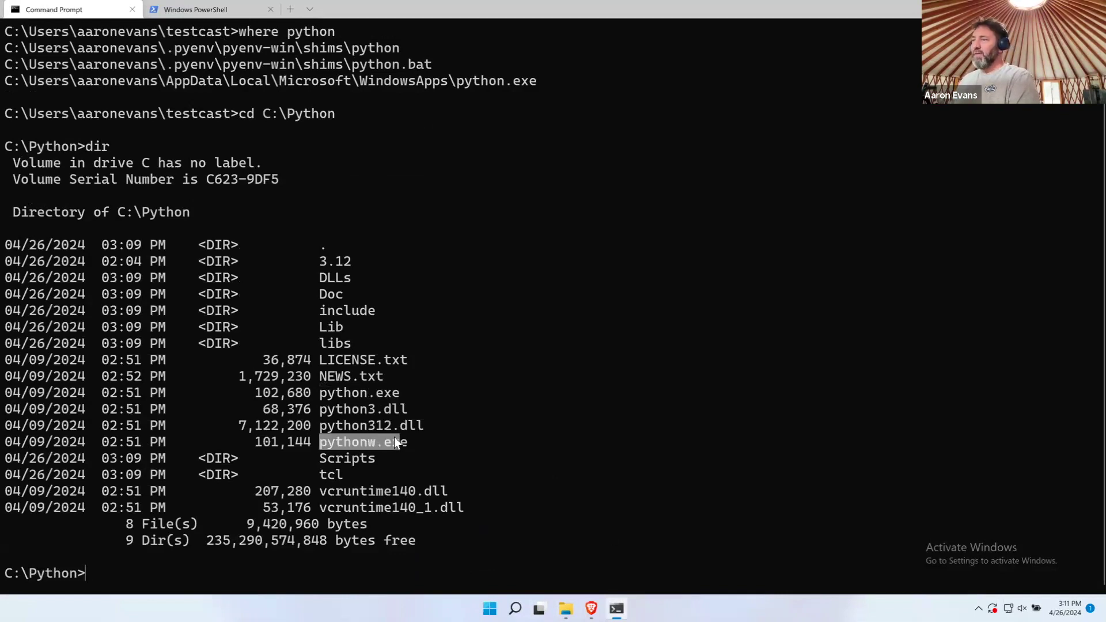
left_click(371, 390)
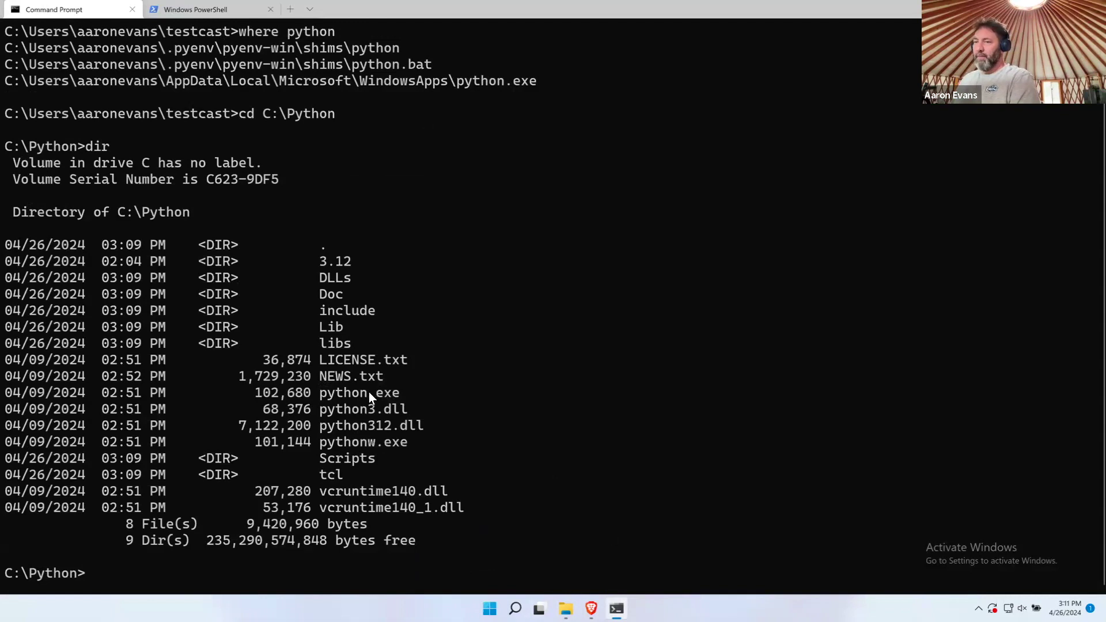
type("pytyon")
key("BackSpace")
key("BackSpace")
key("BackSpace")
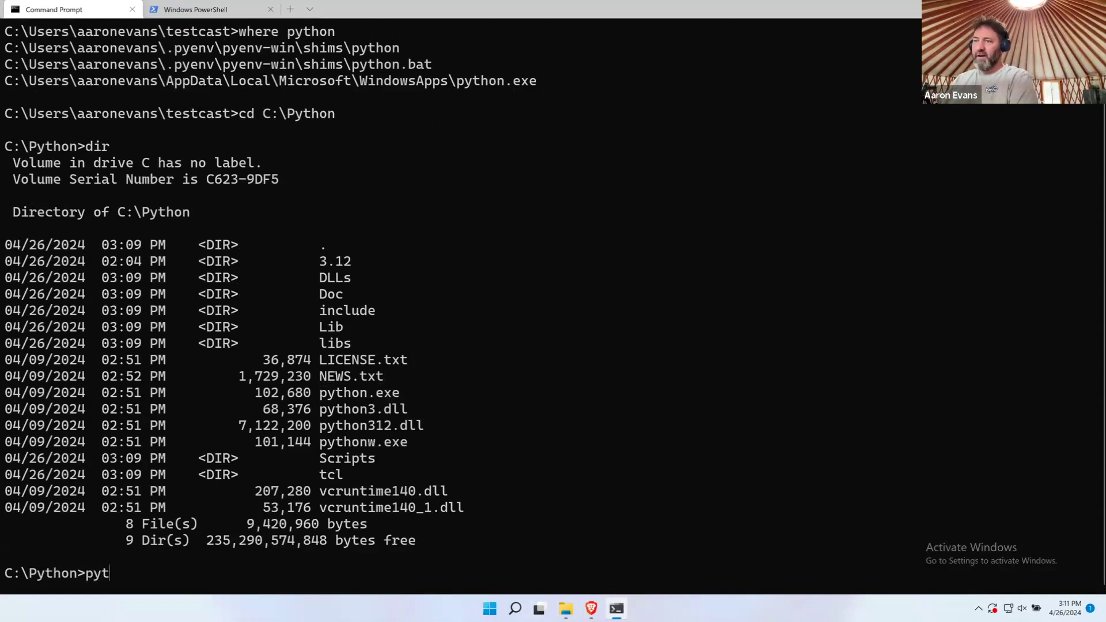
type("hon -V")
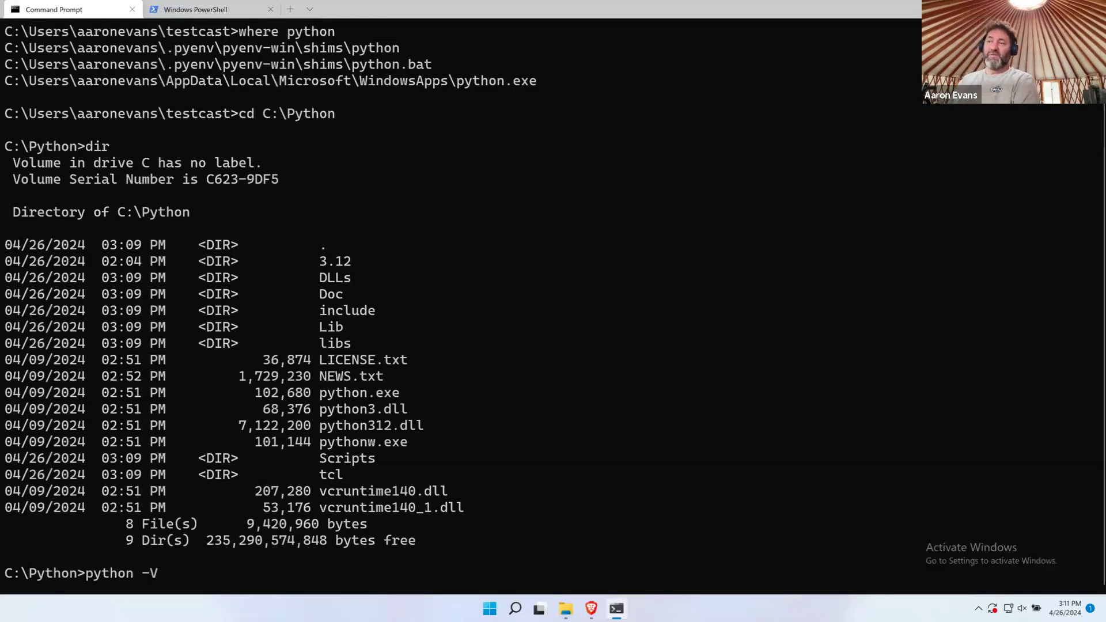
key("BackSpace")
key("BackSpace")
key("BackSpace")
type(".exe -V")
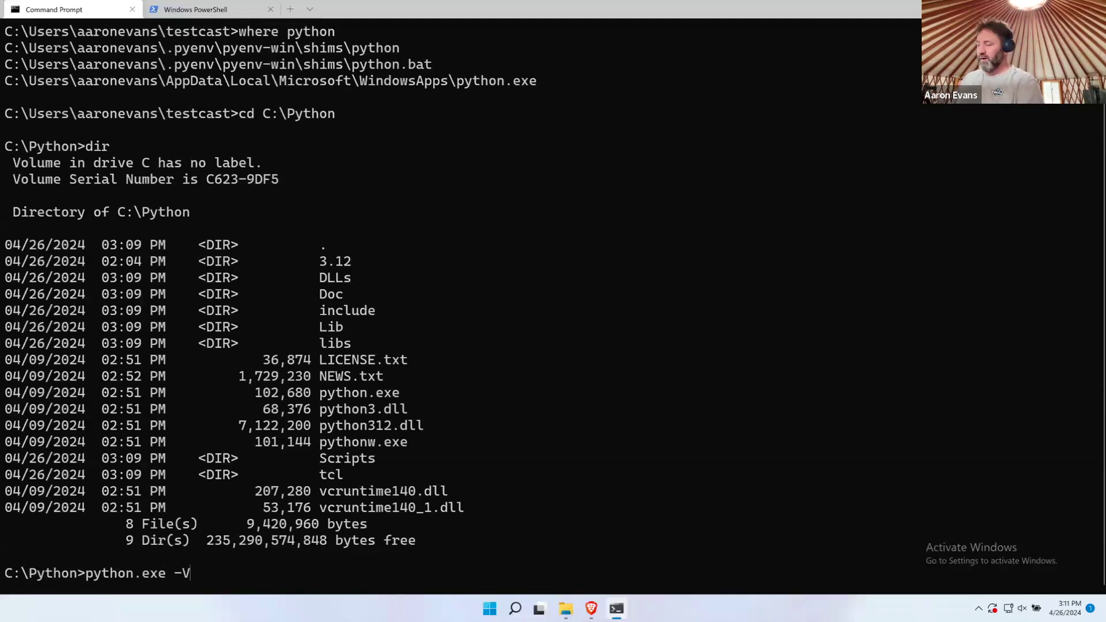
key("Return")
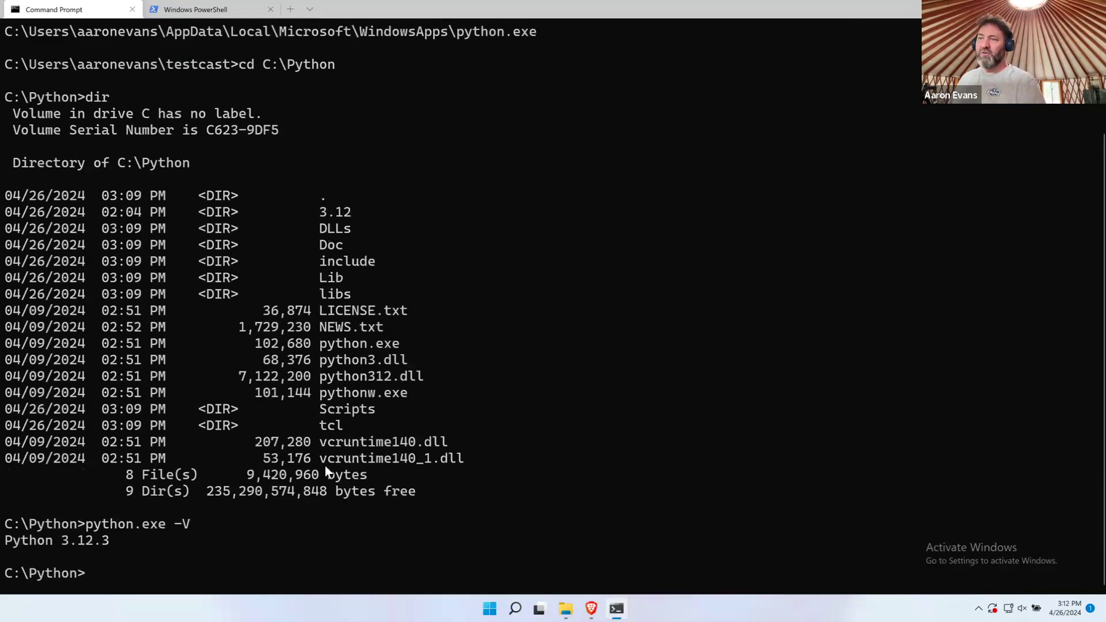